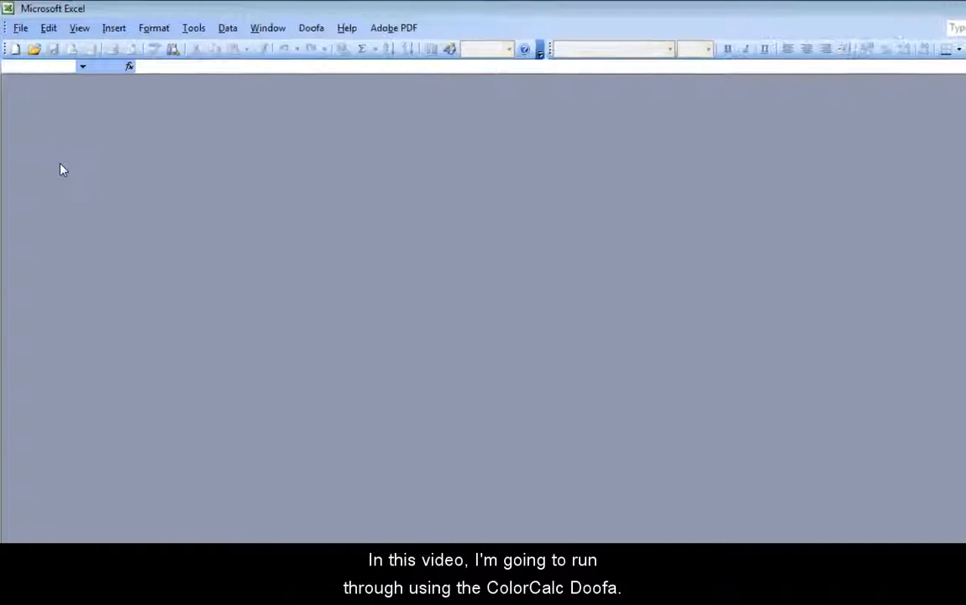
# Open the recently used workbook ColorCalc example spreadsheet.
pyautogui.click(22, 29)
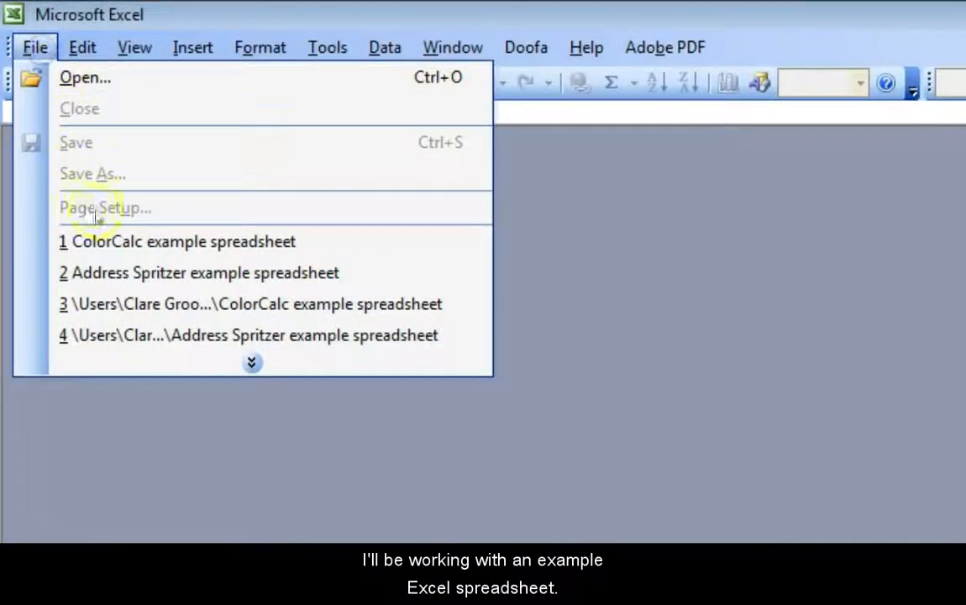
pyautogui.click(99, 241)
pyautogui.press('alt')
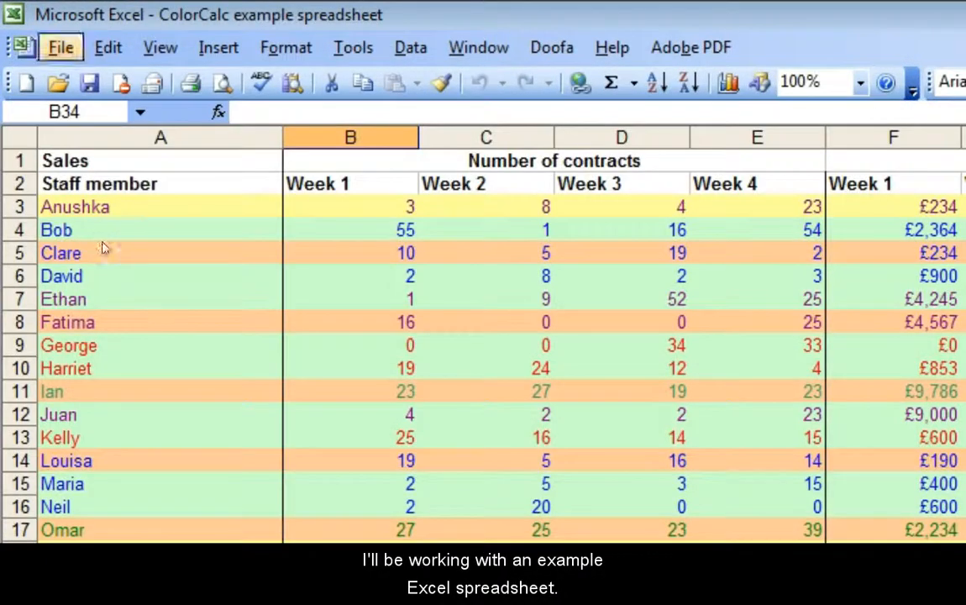
pyautogui.click(60, 47)
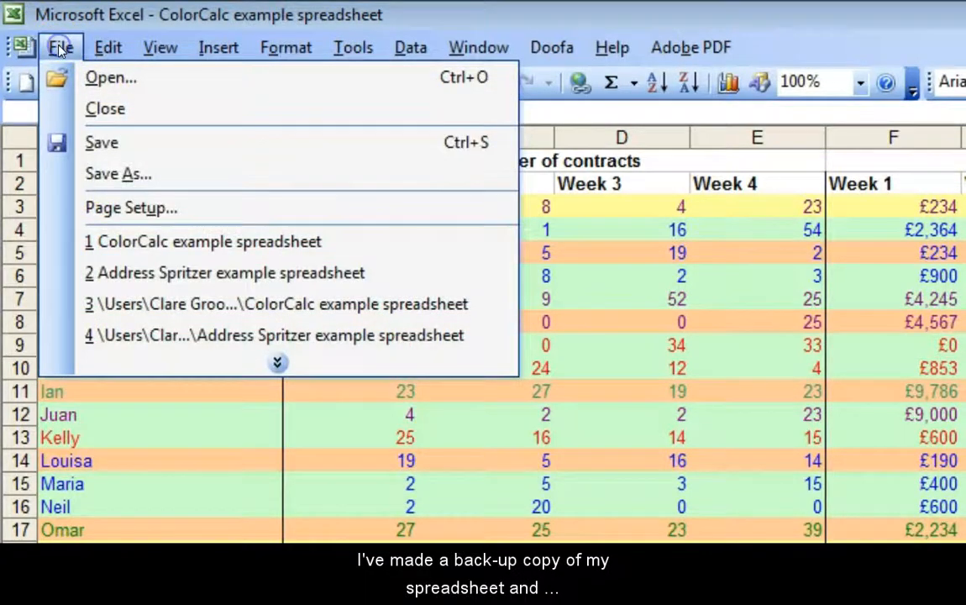
pyautogui.click(131, 173)
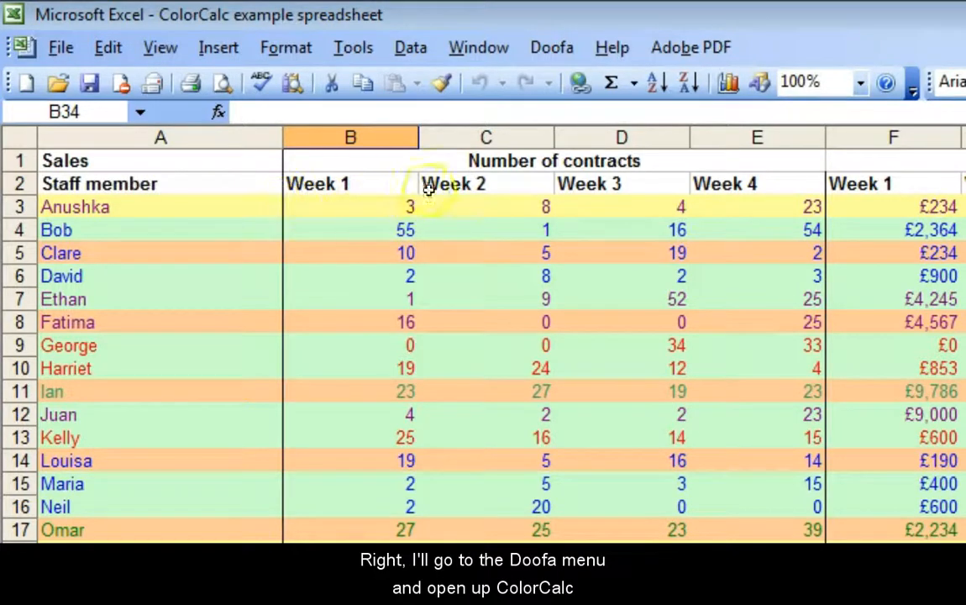
# Launch the Doofa ColorCalc tool, place its window clear of the data and start the calculation wizard.
pyautogui.click(552, 48)
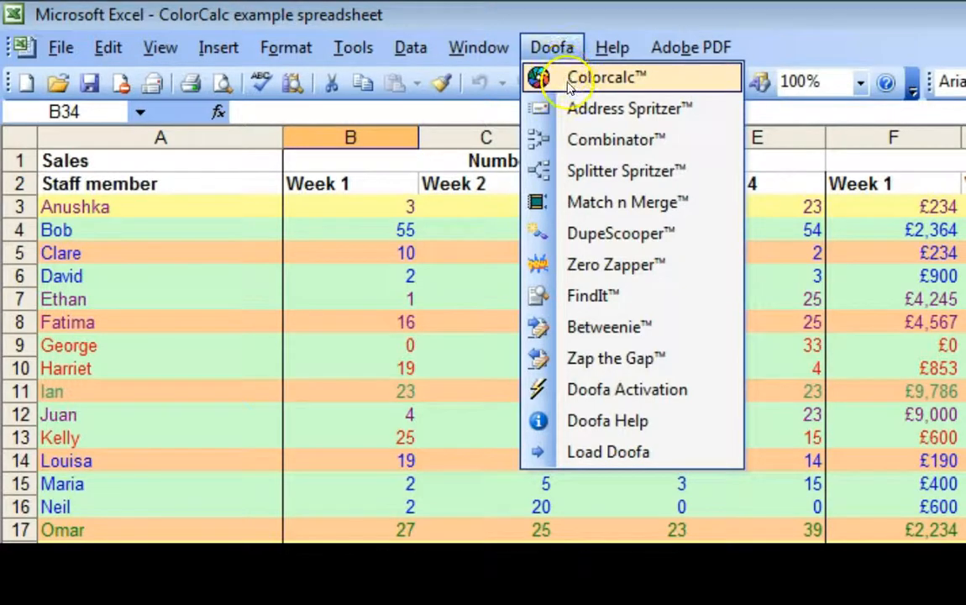
pyautogui.click(568, 84)
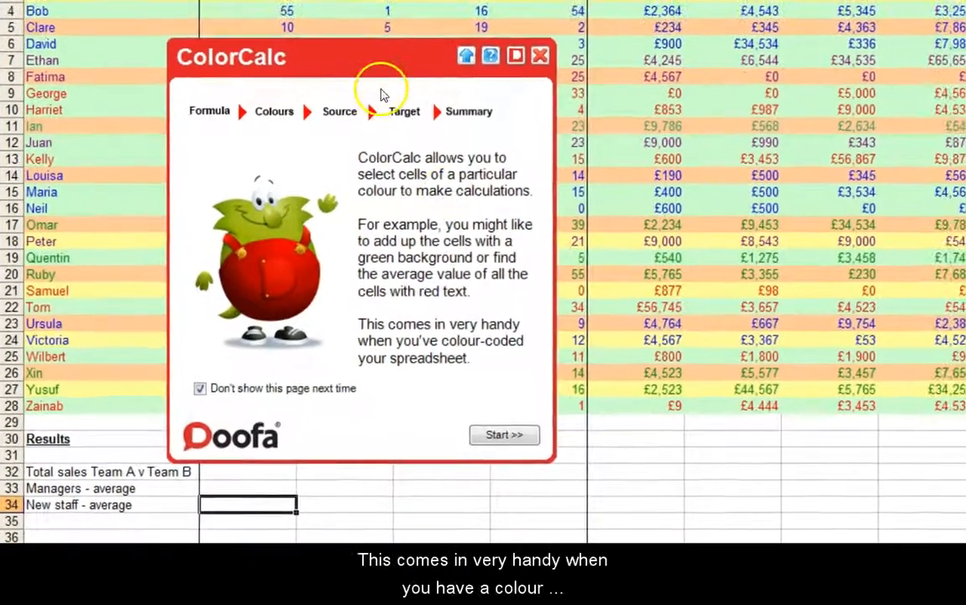
pyautogui.moveTo(372, 41); pyautogui.dragTo(445, 103)
pyautogui.moveTo(376, 164); pyautogui.dragTo(704, 173)
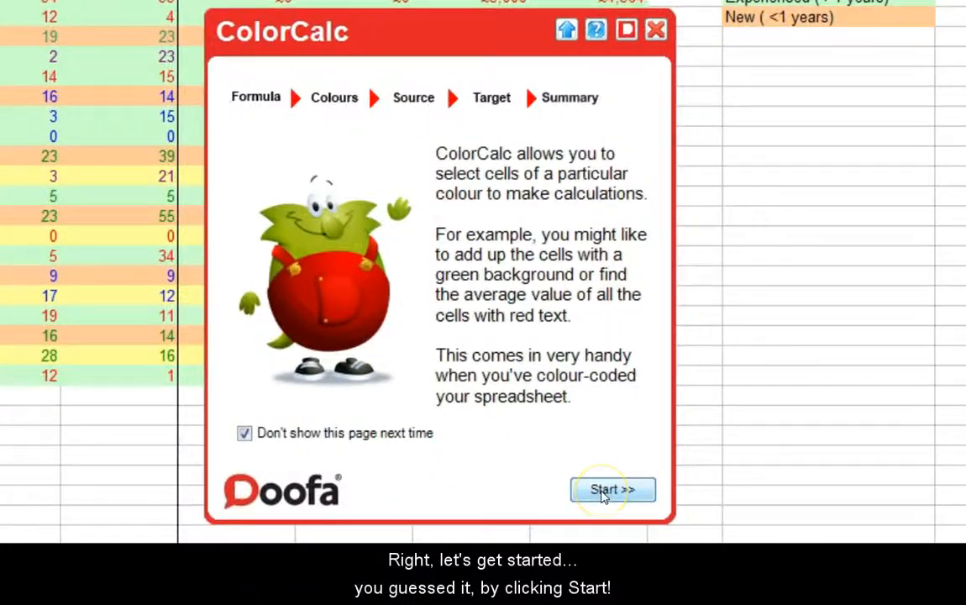
pyautogui.click(612, 490)
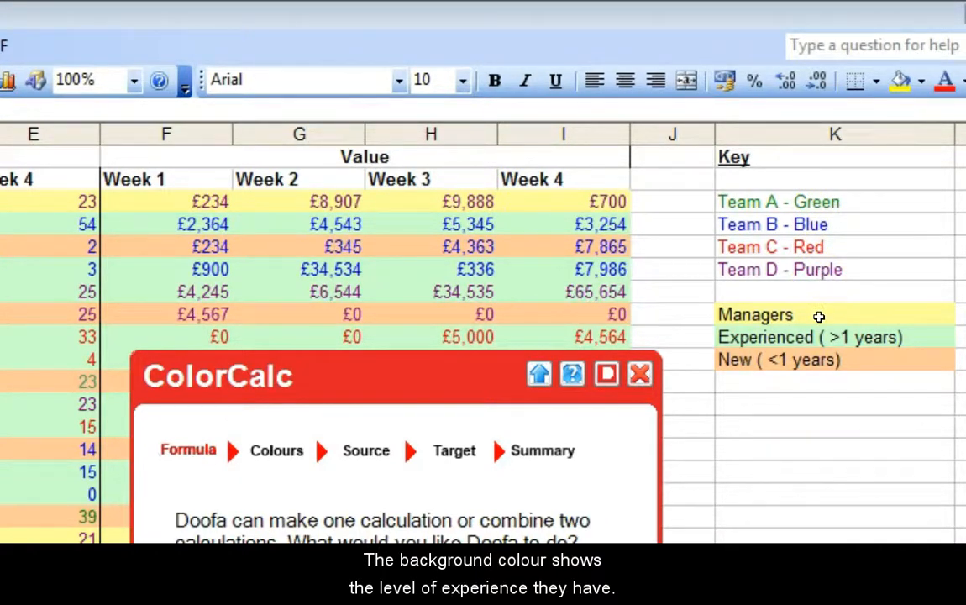
pyautogui.click(819, 377)
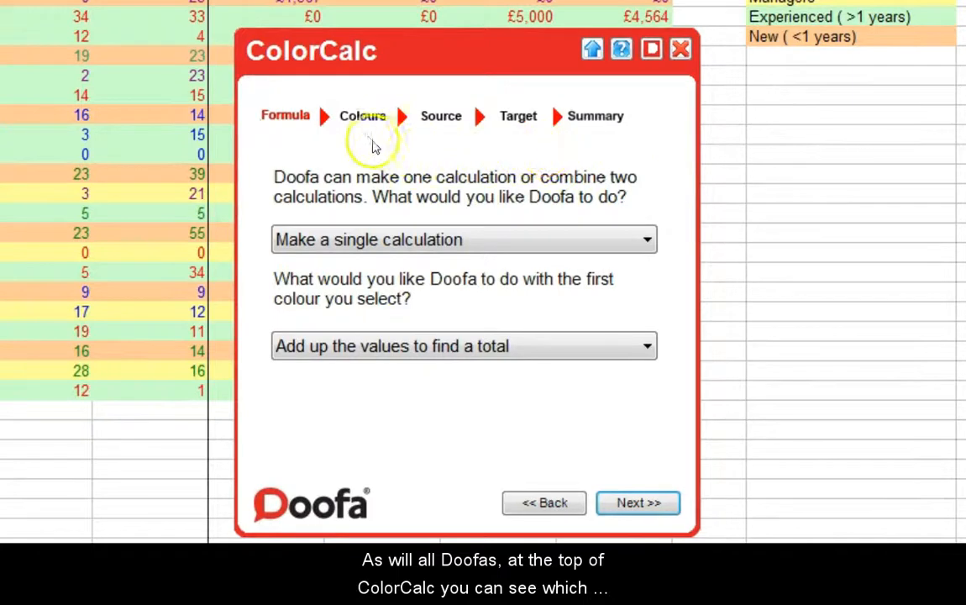
pyautogui.click(351, 119)
pyautogui.click(431, 117)
pyautogui.click(376, 116)
pyautogui.click(296, 122)
pyautogui.click(296, 122)
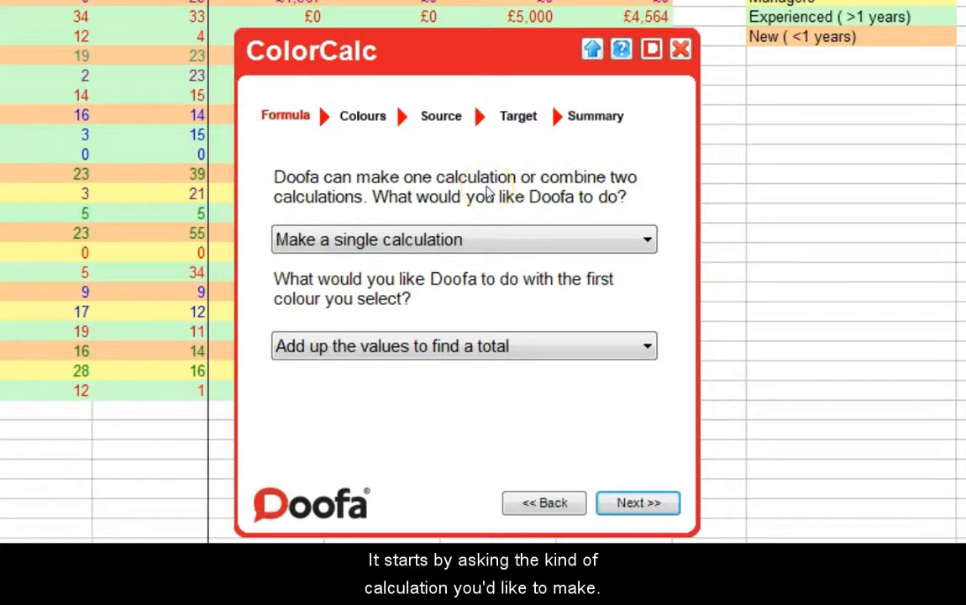
# Set the formula to a single calculation that finds the mean average value, and proceed to the Colours stage.
pyautogui.click(515, 239)
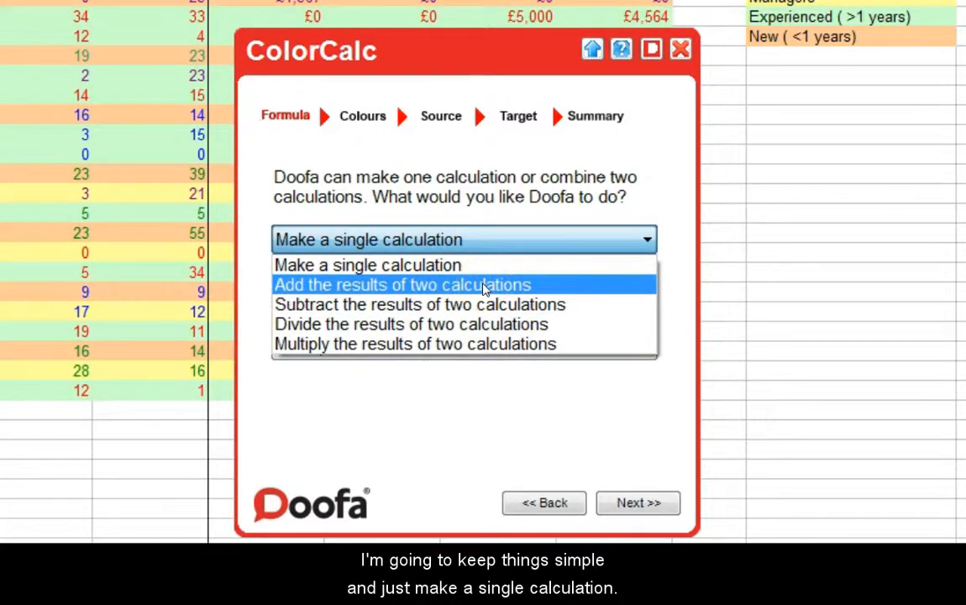
pyautogui.click(451, 267)
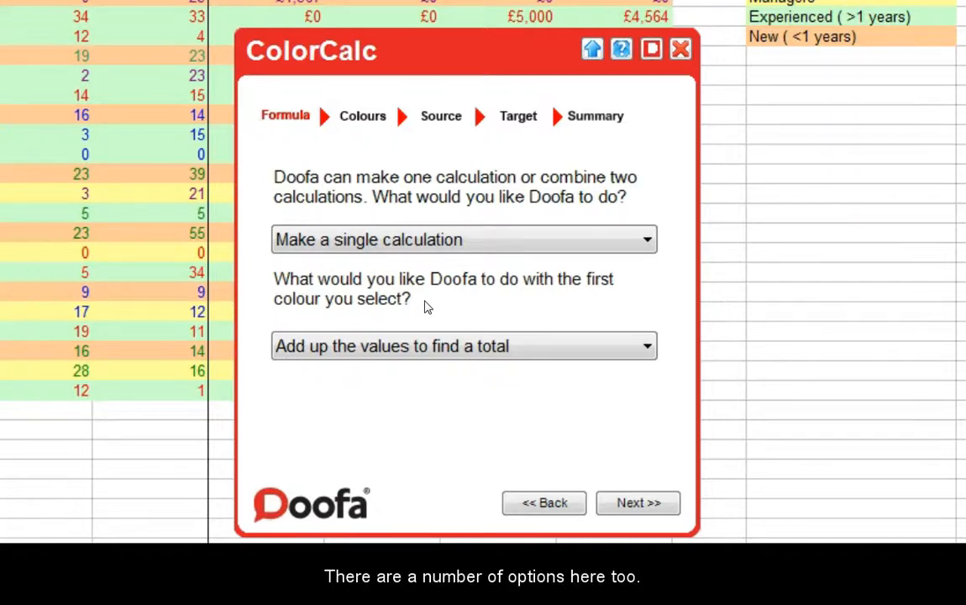
pyautogui.click(645, 347)
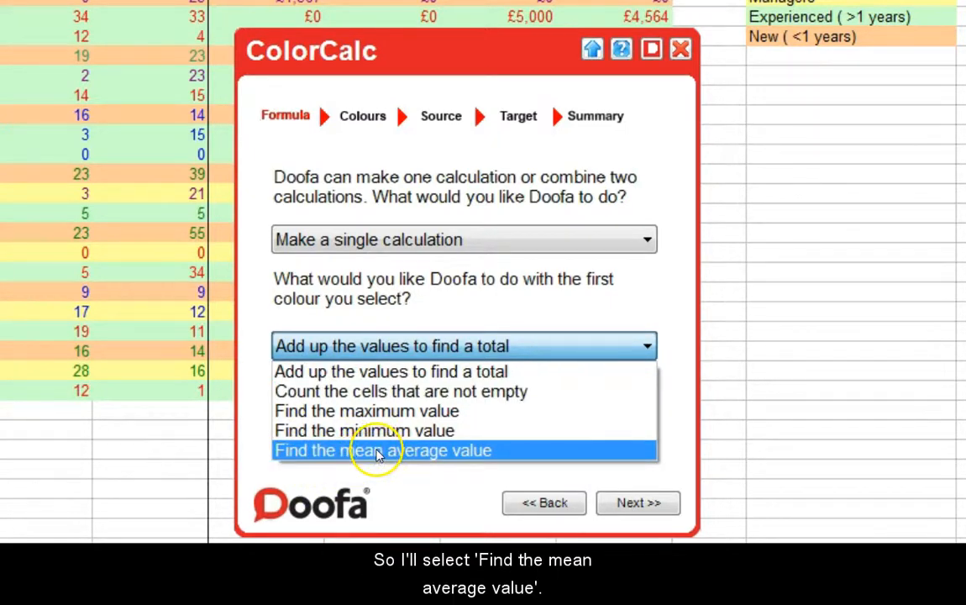
pyautogui.click(376, 451)
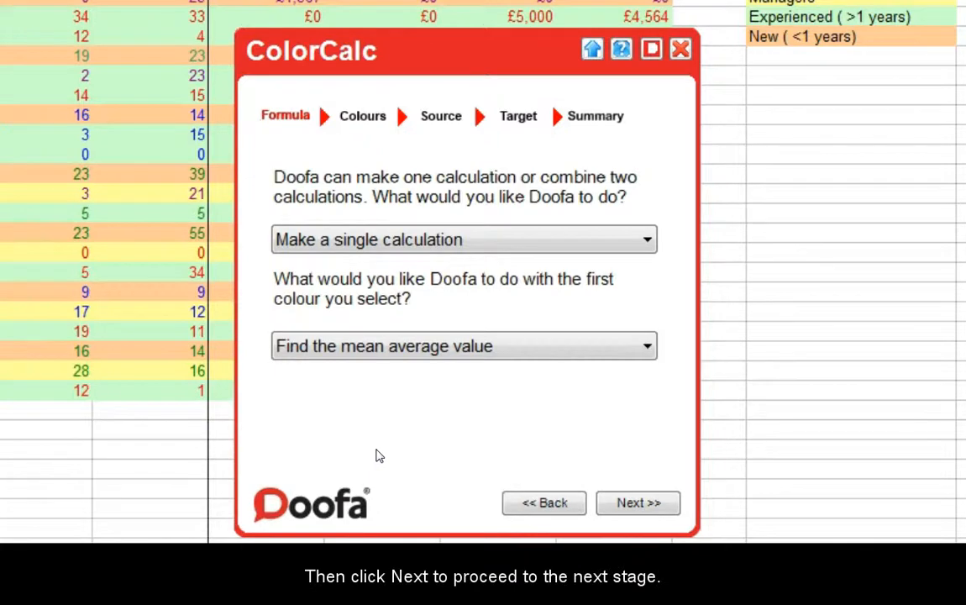
pyautogui.click(623, 502)
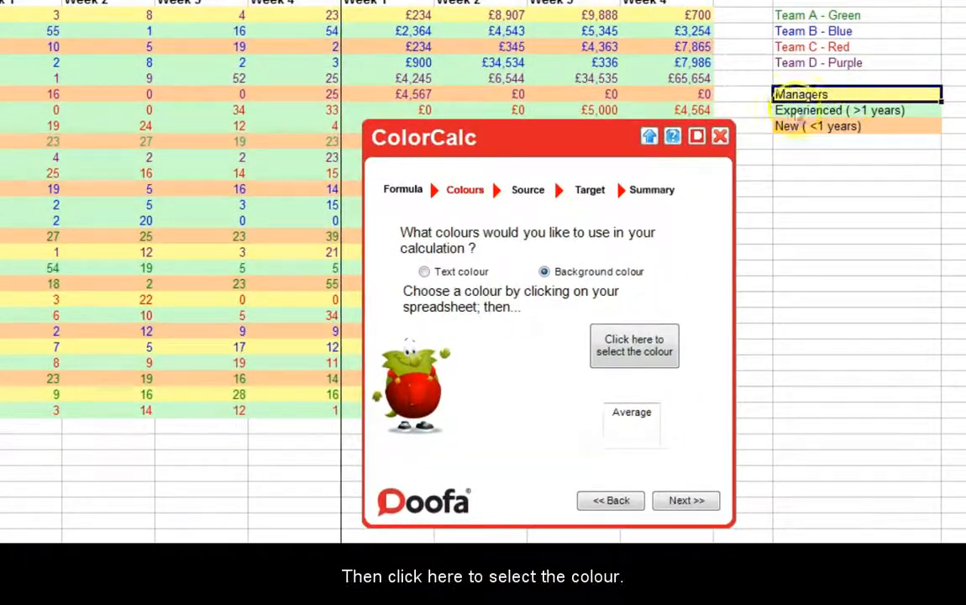
# Use the managers' yellow background as the calculation colour, re-pick it from yellow cell C24, and proceed to the Source stage.
pyautogui.click(615, 344)
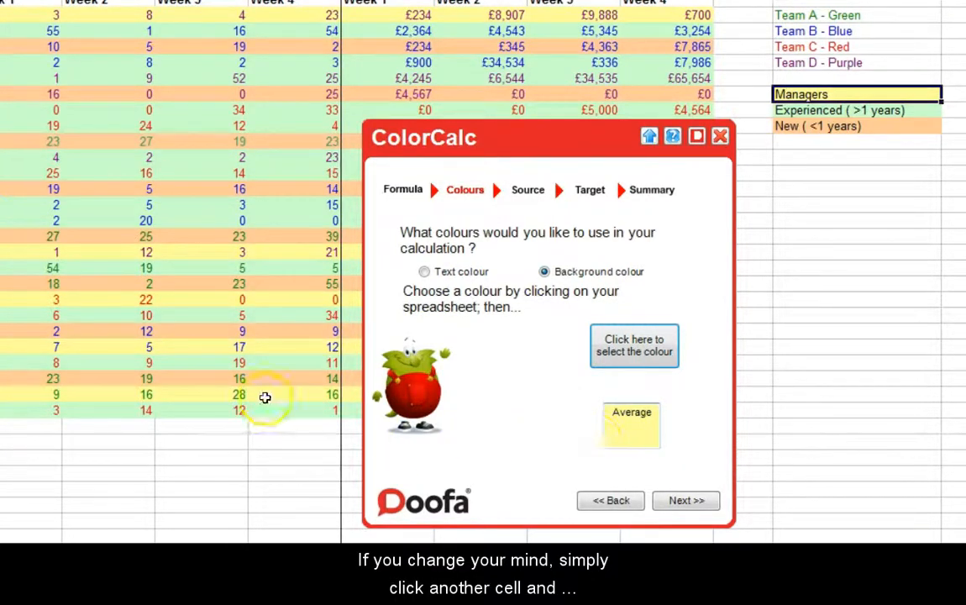
pyautogui.click(113, 349)
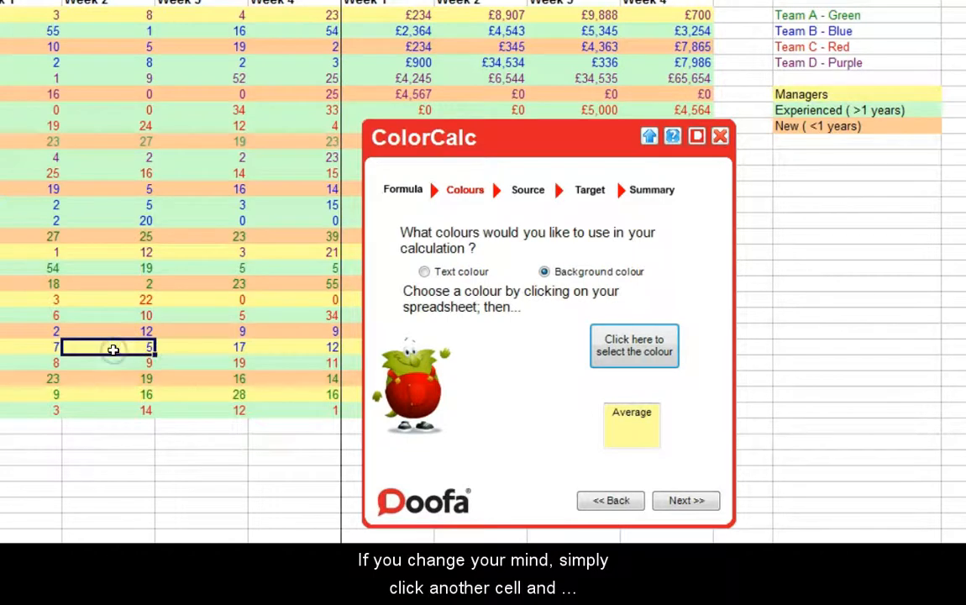
pyautogui.click(643, 351)
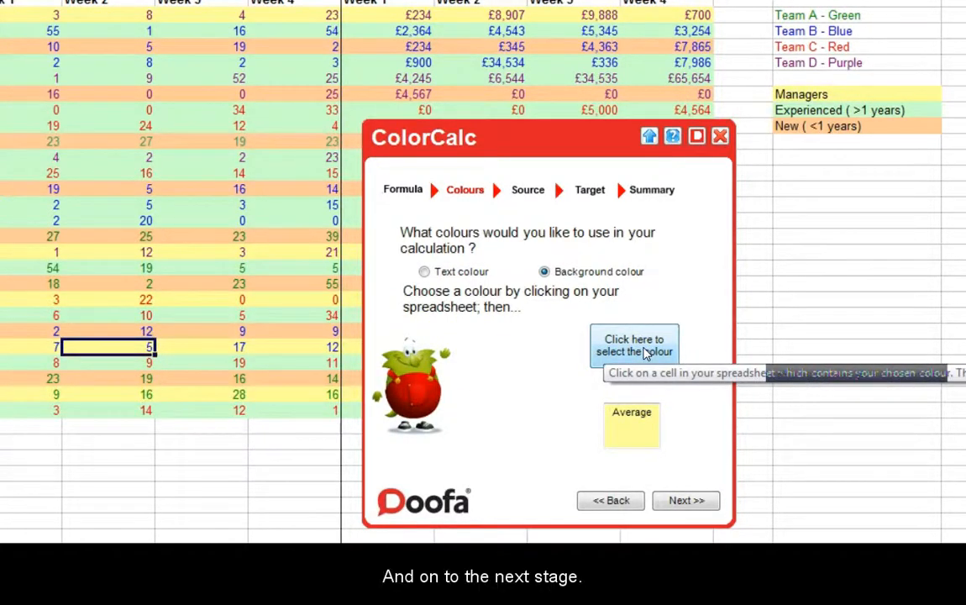
pyautogui.click(687, 501)
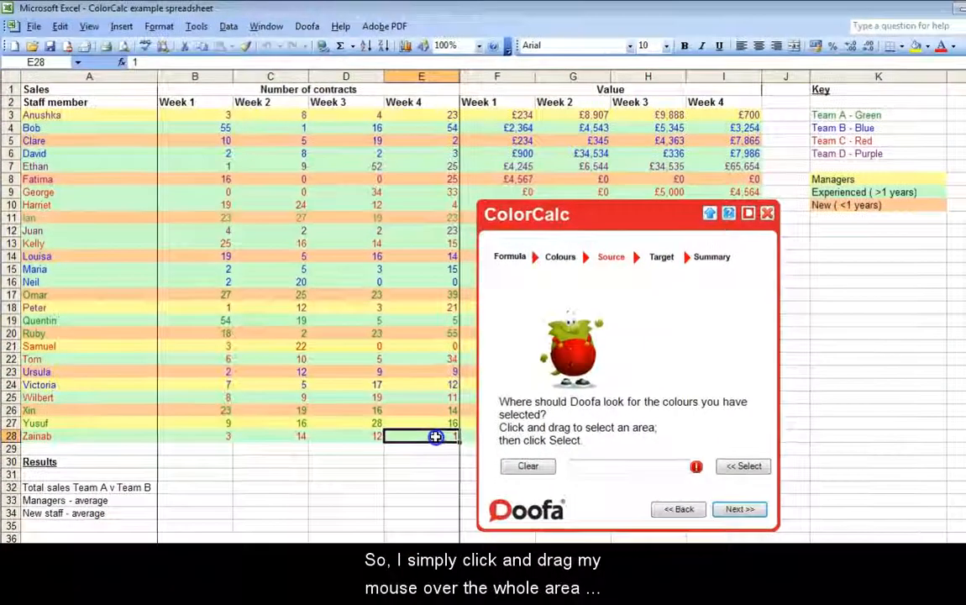
# Set the source area to the Number of contracts block, B2:E28.
pyautogui.moveTo(479, 479); pyautogui.dragTo(262, 403)
pyautogui.moveTo(239, 365); pyautogui.dragTo(177, 103)
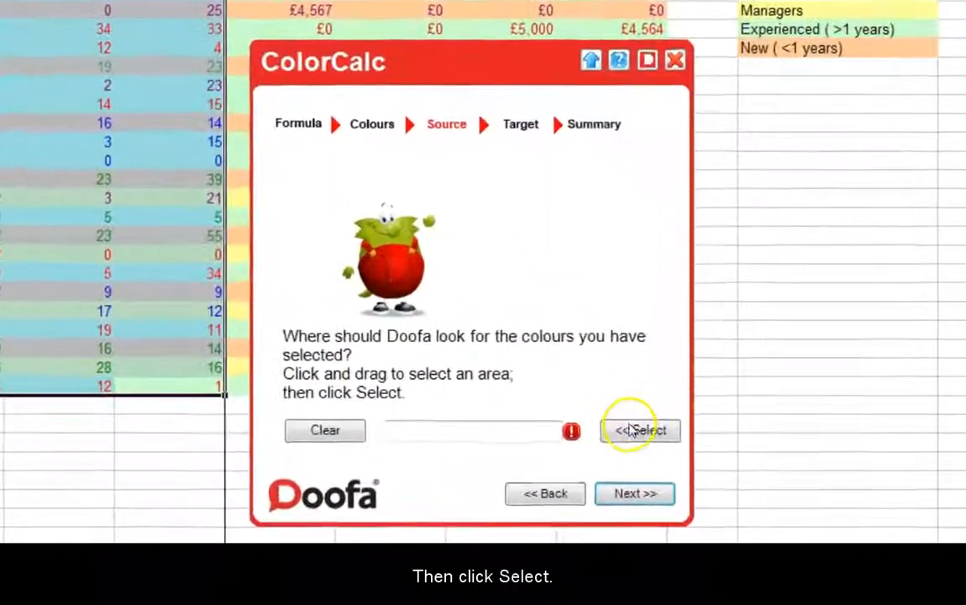
pyautogui.click(632, 430)
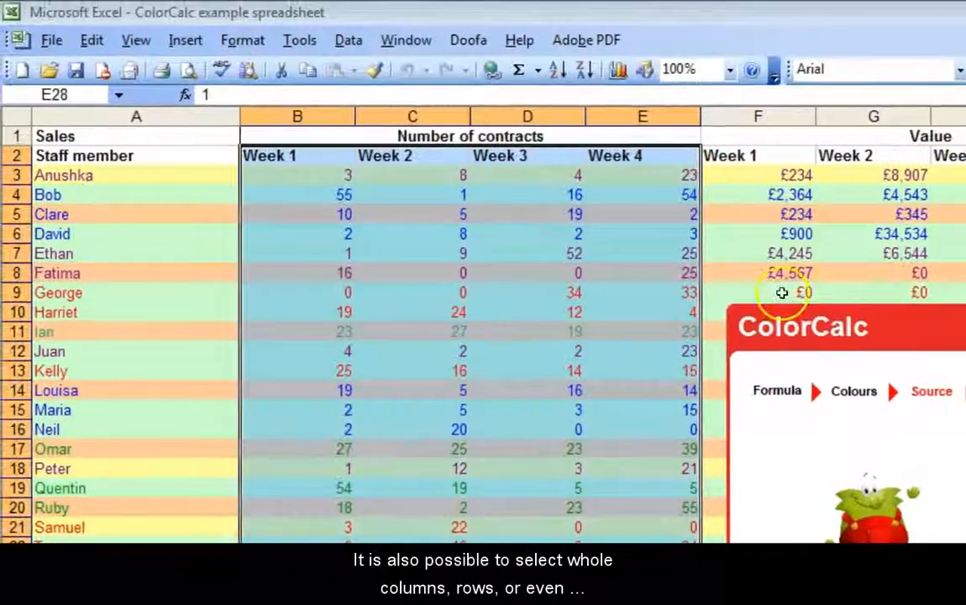
# Try selecting columns B to E, rows 5 to 15 and the whole sheet, and clear the source area.
pyautogui.moveTo(664, 118); pyautogui.dragTo(338, 116)
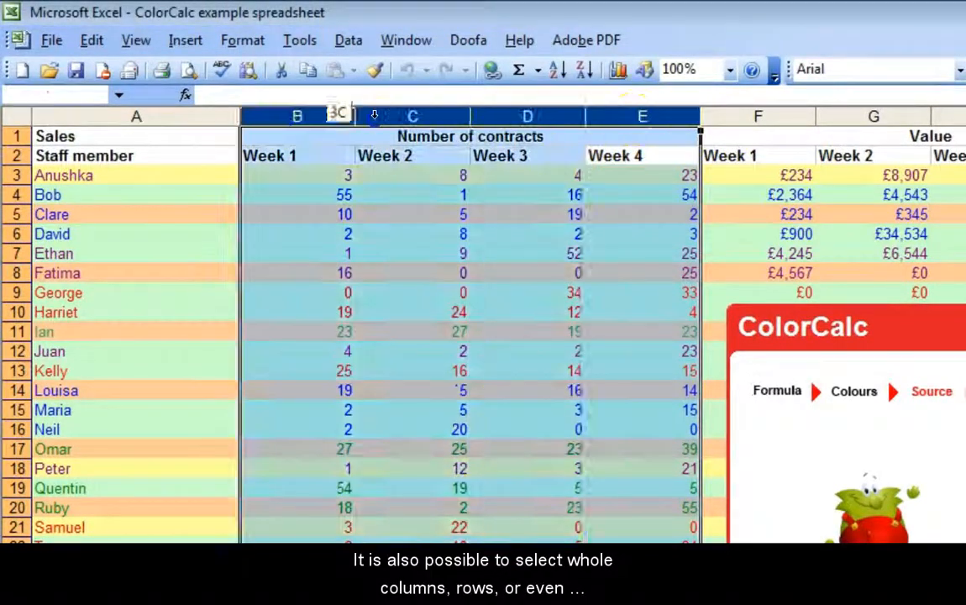
pyautogui.moveTo(12, 214); pyautogui.dragTo(13, 408)
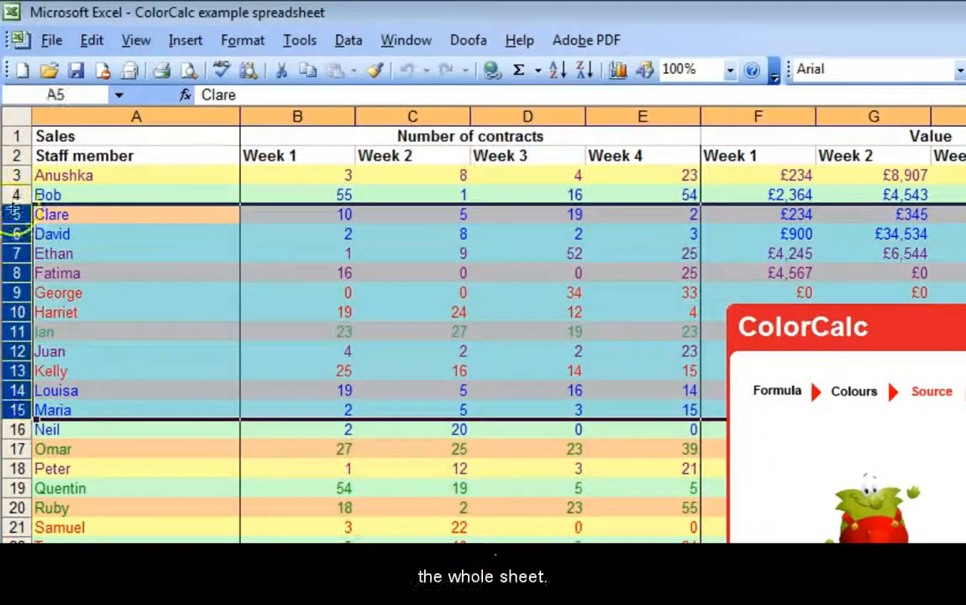
pyautogui.click(13, 118)
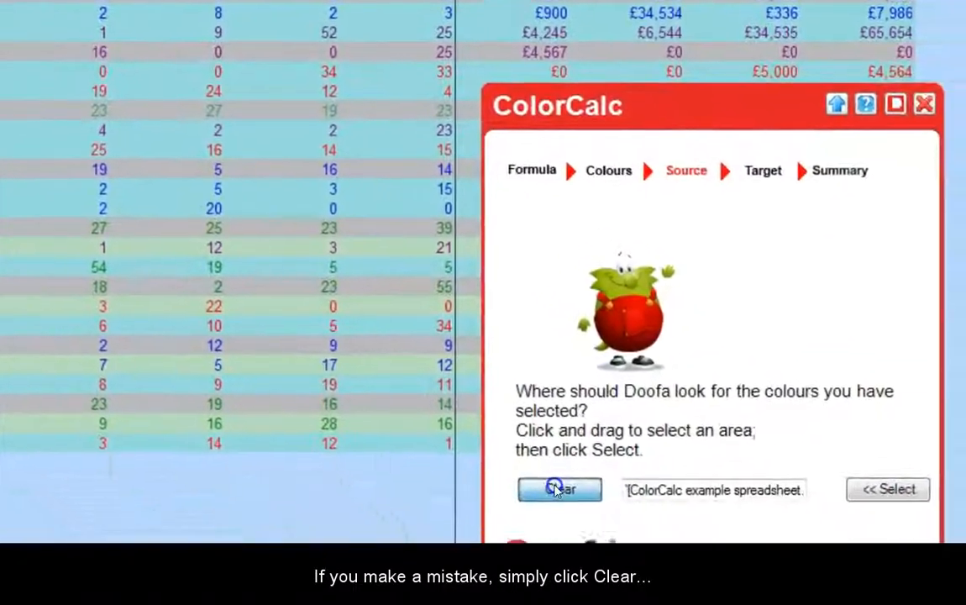
pyautogui.click(556, 487)
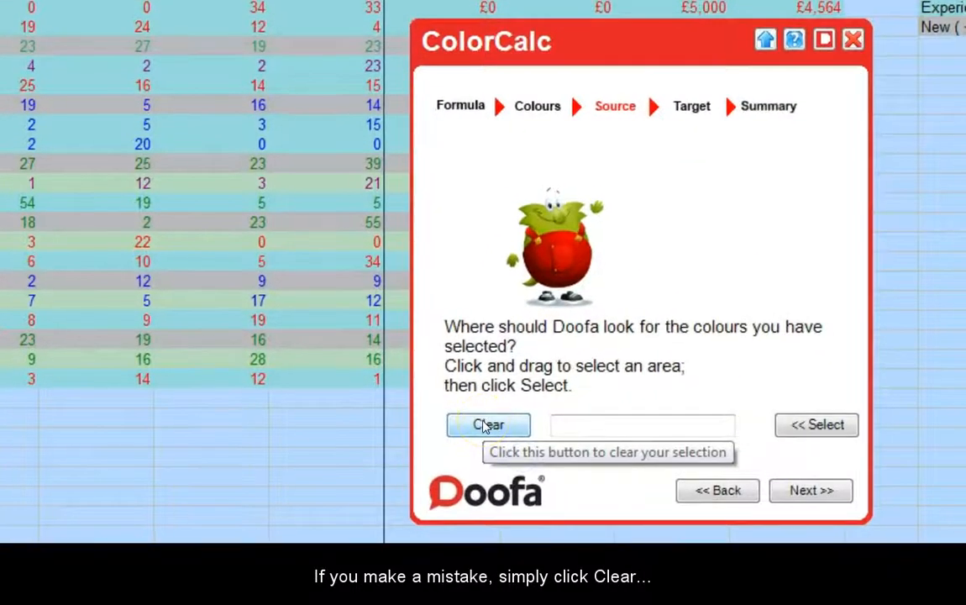
# Reselect the weekly contract figures in B2:E28 as the source area and proceed to the Target stage.
pyautogui.moveTo(360, 384); pyautogui.dragTo(12, 5)
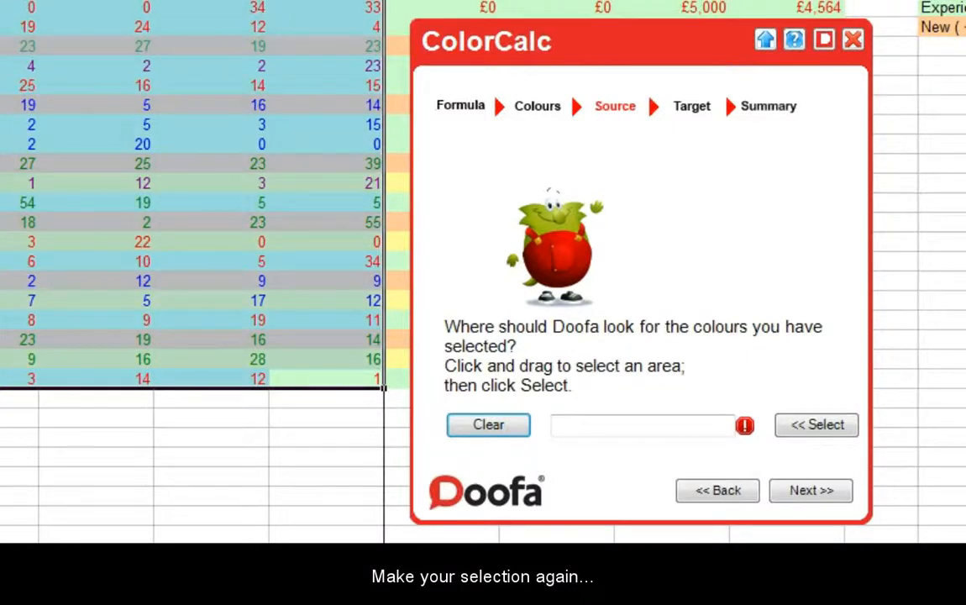
pyautogui.click(817, 424)
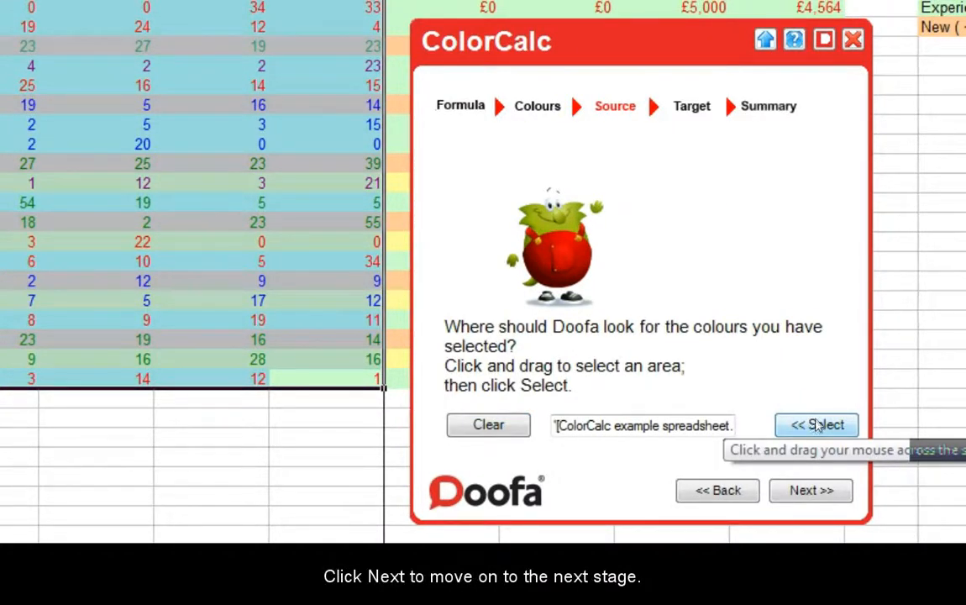
pyautogui.click(813, 494)
pyautogui.click(815, 492)
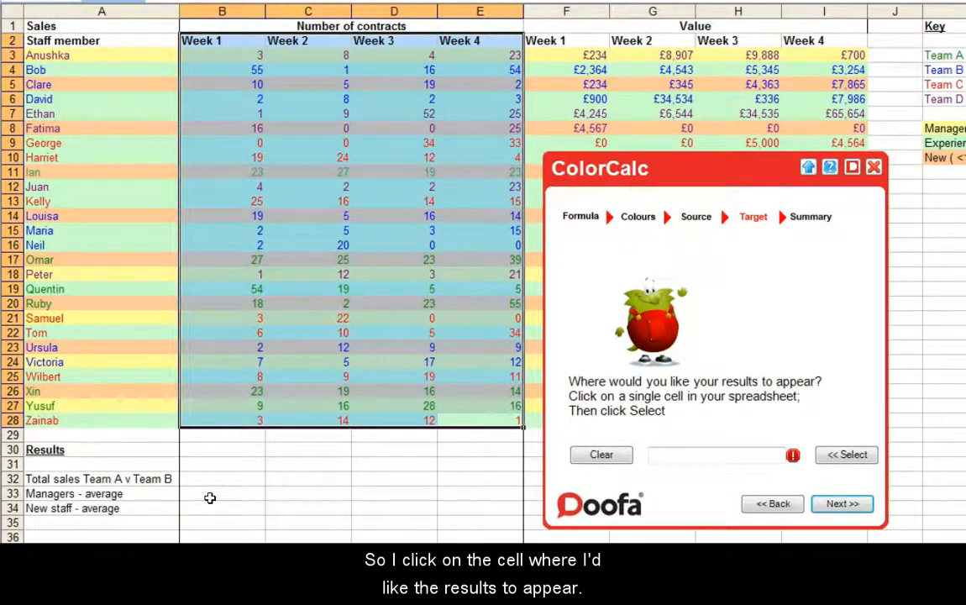
# Set cell B33 beside Managers - average as the results target, clearing and reselecting it once, and proceed to the Summary stage.
pyautogui.click(210, 498)
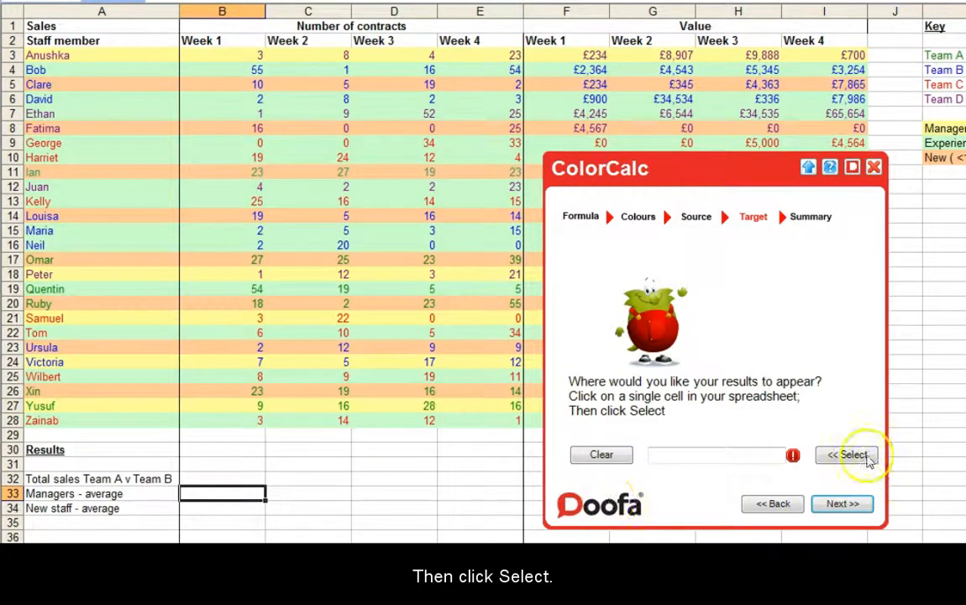
pyautogui.click(851, 454)
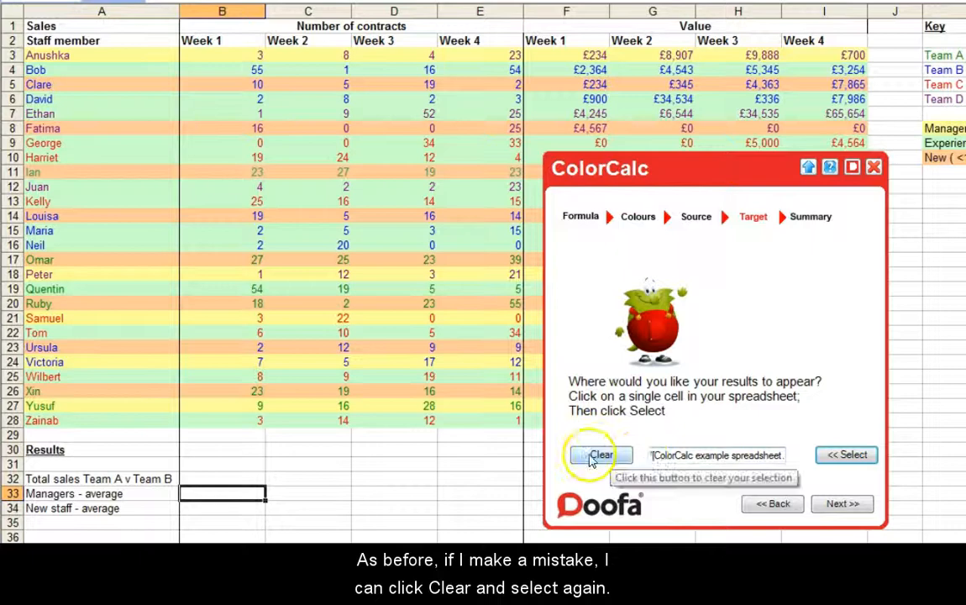
pyautogui.click(593, 457)
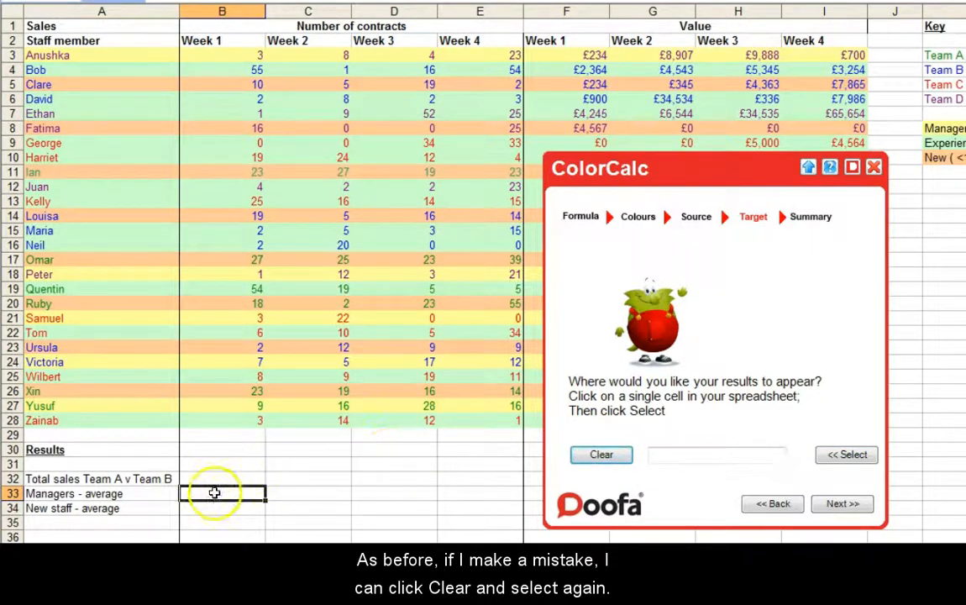
pyautogui.click(830, 454)
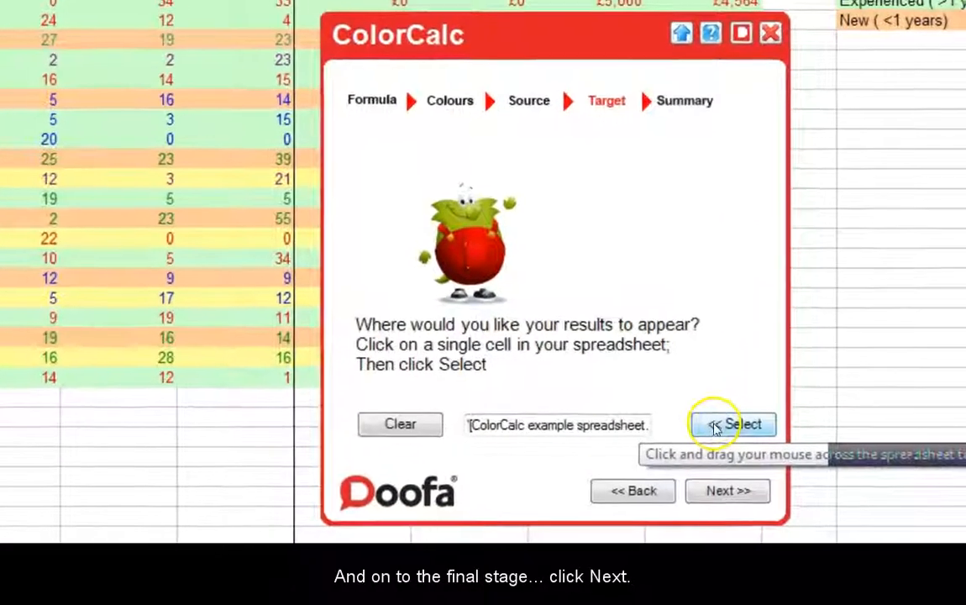
pyautogui.click(725, 489)
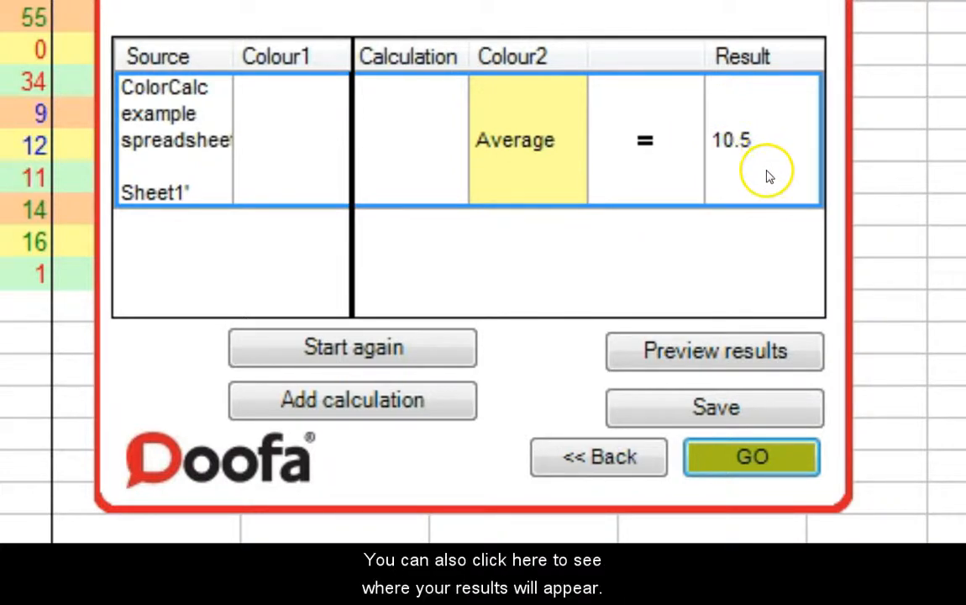
# Switch the summary from the result preview to the target location and revisit the earlier wizard stages.
pyautogui.click(733, 355)
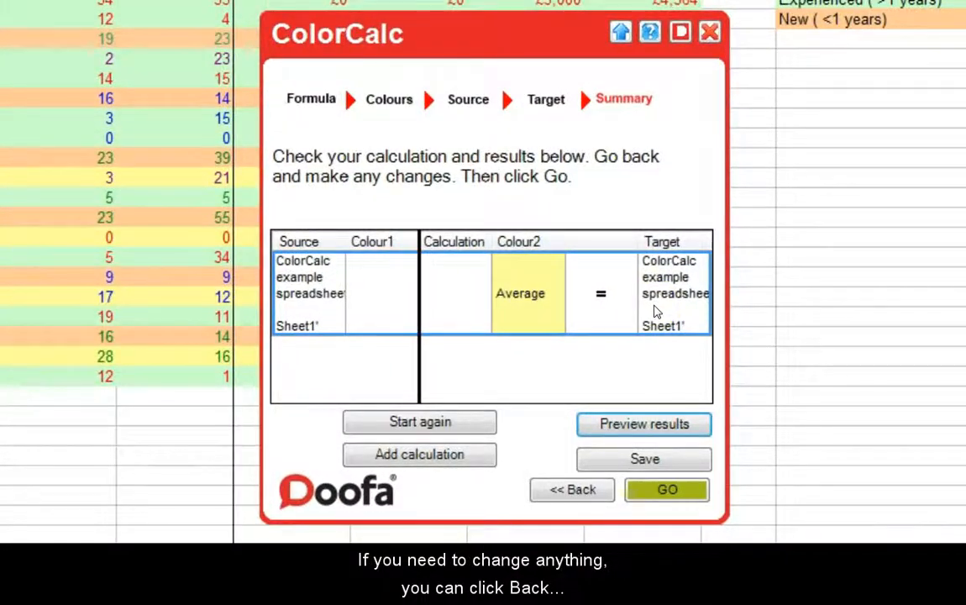
pyautogui.click(574, 491)
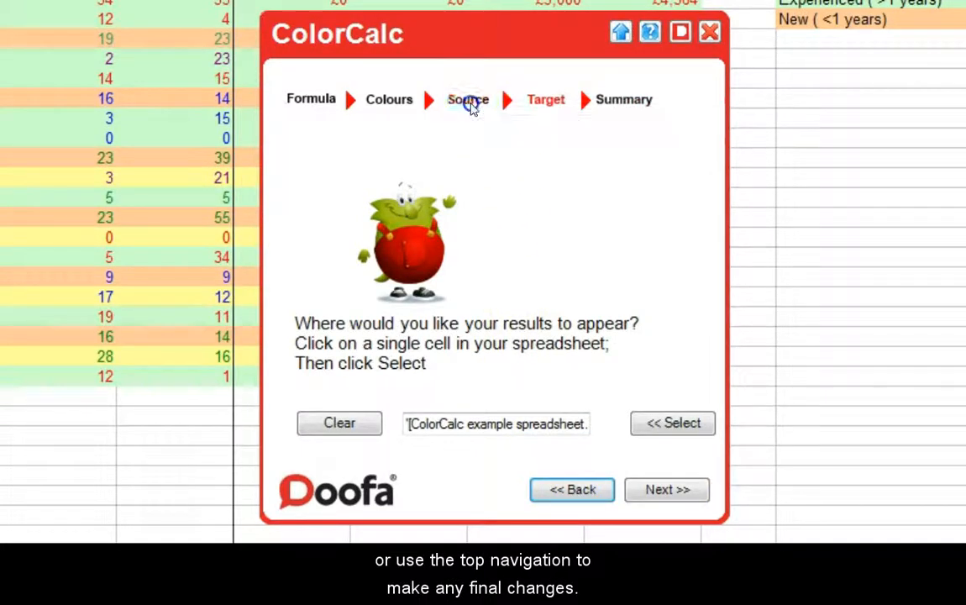
pyautogui.click(468, 100)
pyautogui.click(404, 110)
pyautogui.click(473, 111)
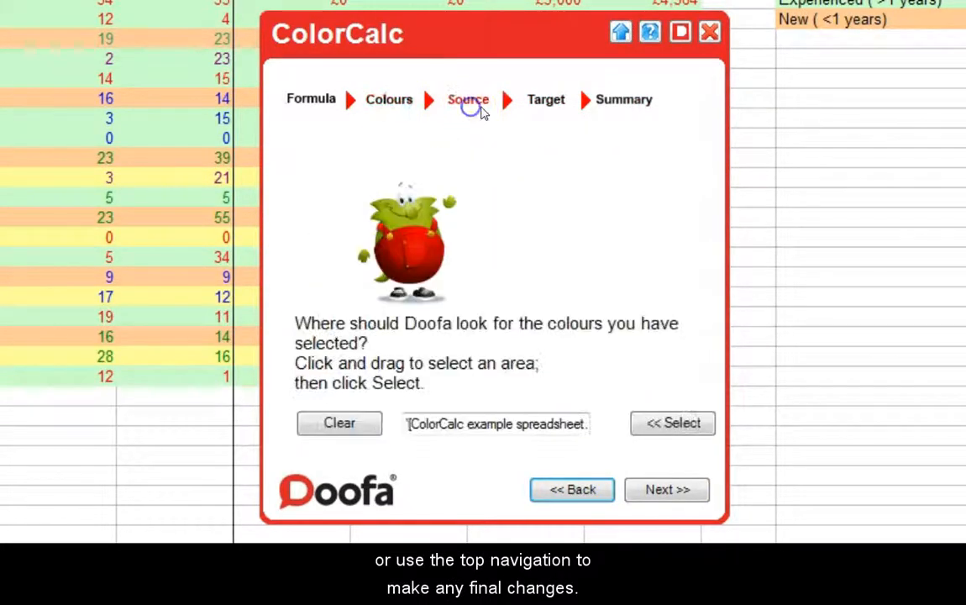
# Return to the Summary stage and run the calculation to insert the managers' average in cell B33.
pyautogui.click(616, 102)
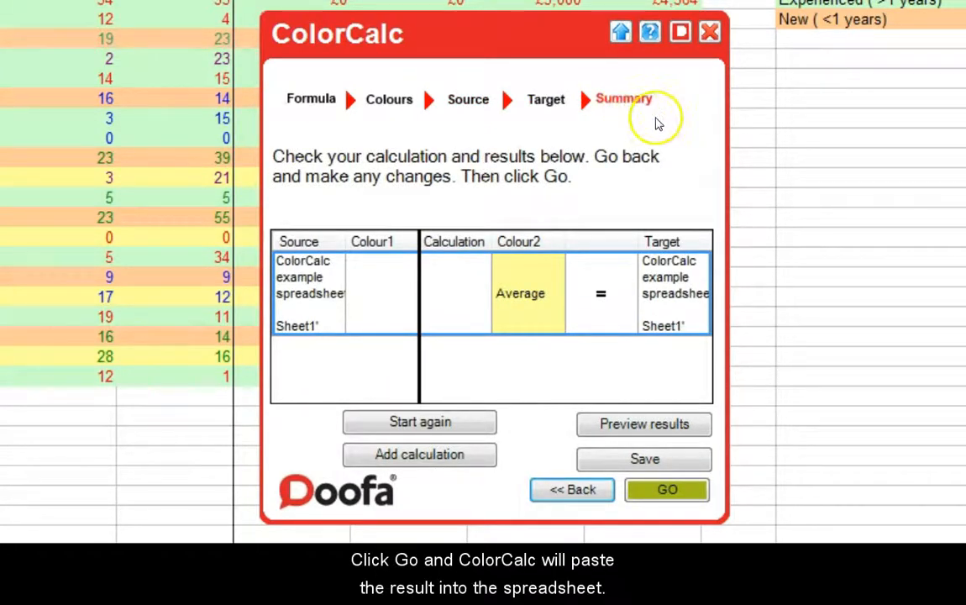
pyautogui.click(689, 491)
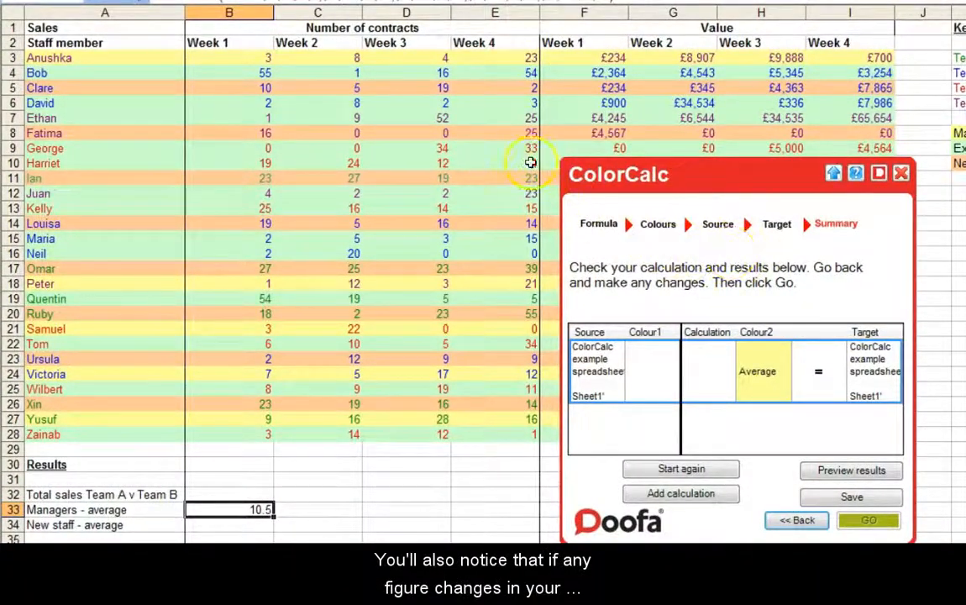
# Change the Week 4 contract count in cell E3 to 1 to test the average's automatic update.
pyautogui.click(489, 59)
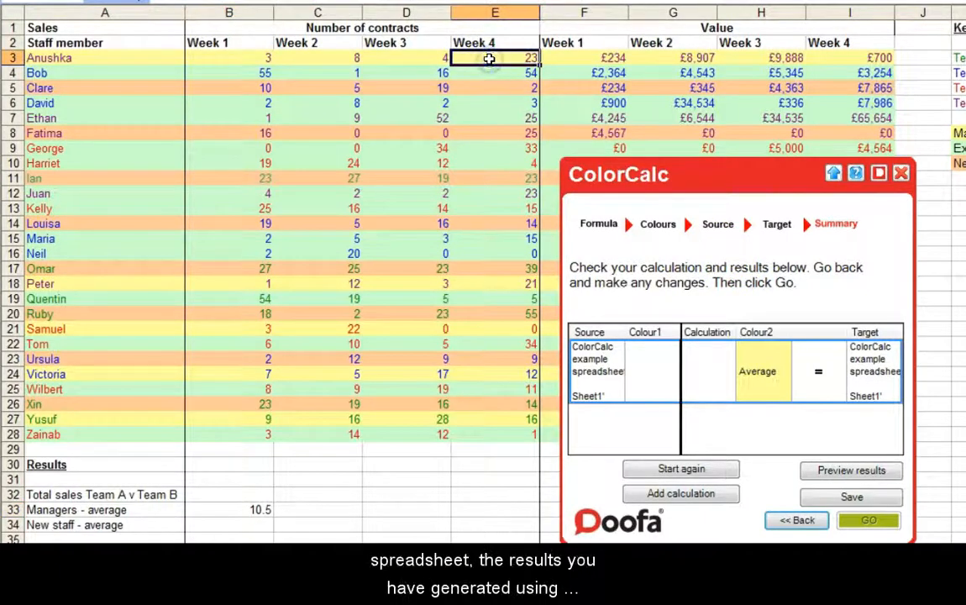
pyautogui.write('1')
pyautogui.press('Return')
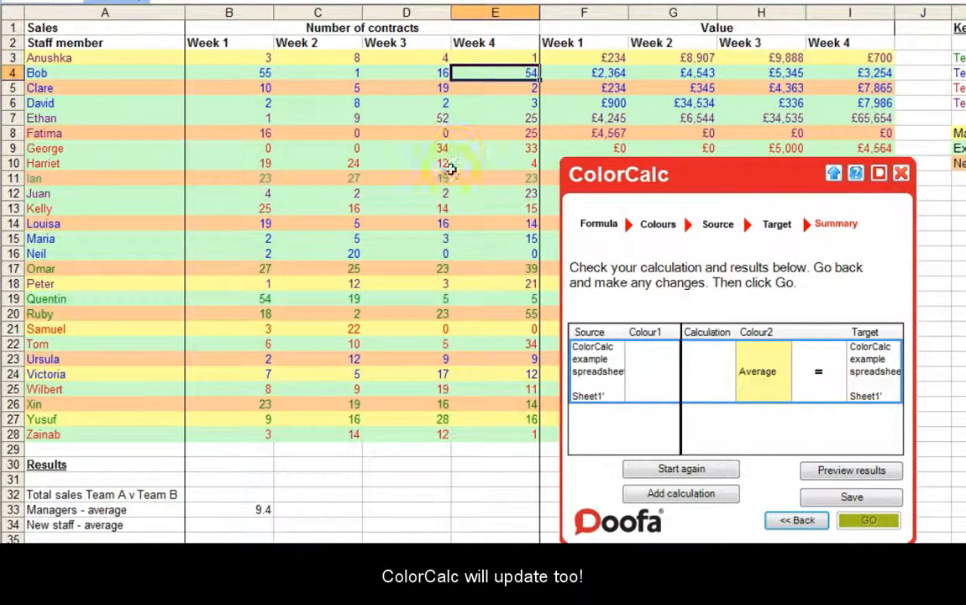